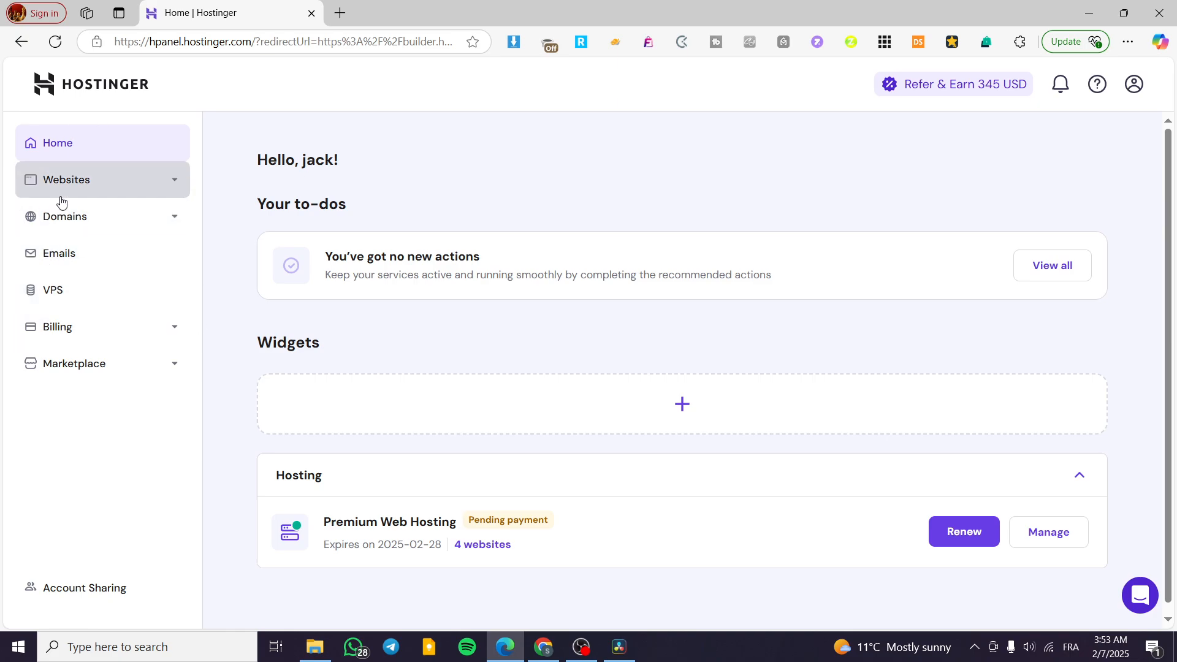
- Open the jacksclothing.xyz site from the websites list in the website editor
{"action": "left_click", "coordinate": [63, 193]}
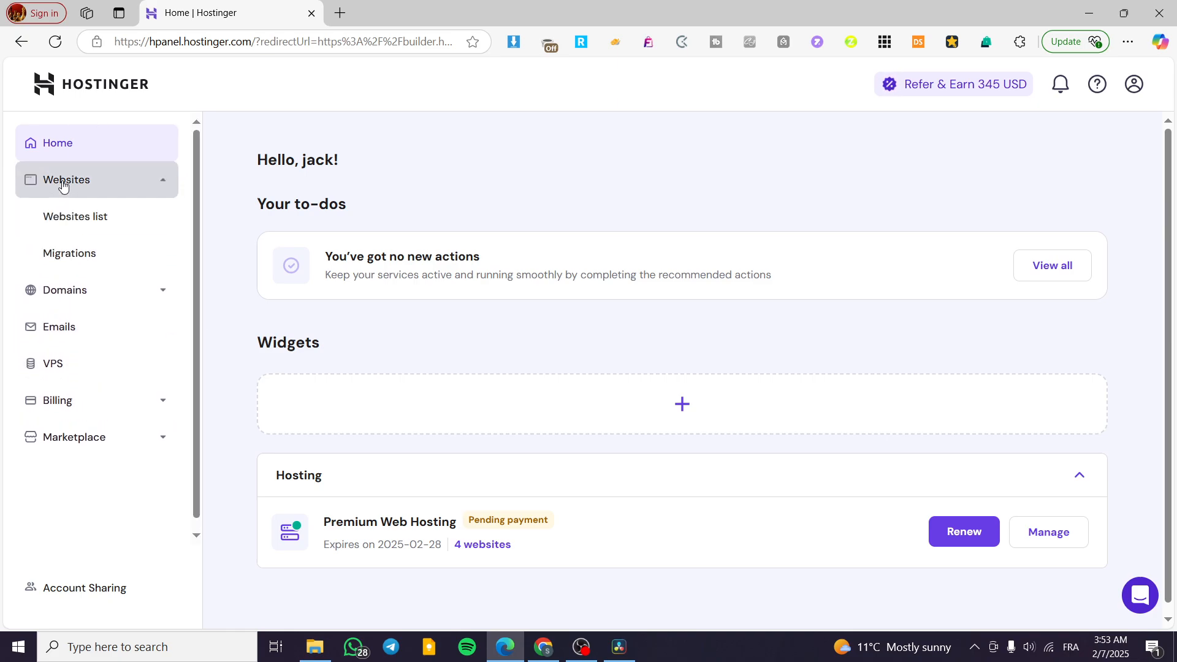
{"action": "left_click", "coordinate": [71, 220]}
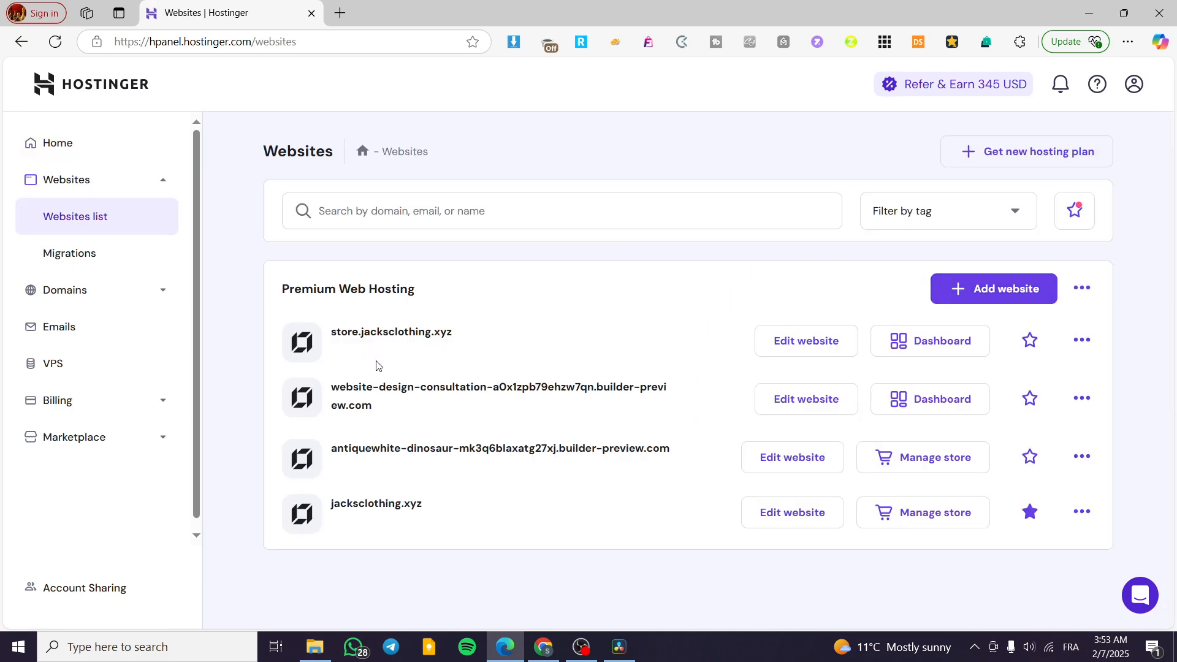
{"action": "scroll", "coordinate": [605, 340], "scroll_direction": "down", "scroll_amount": 2}
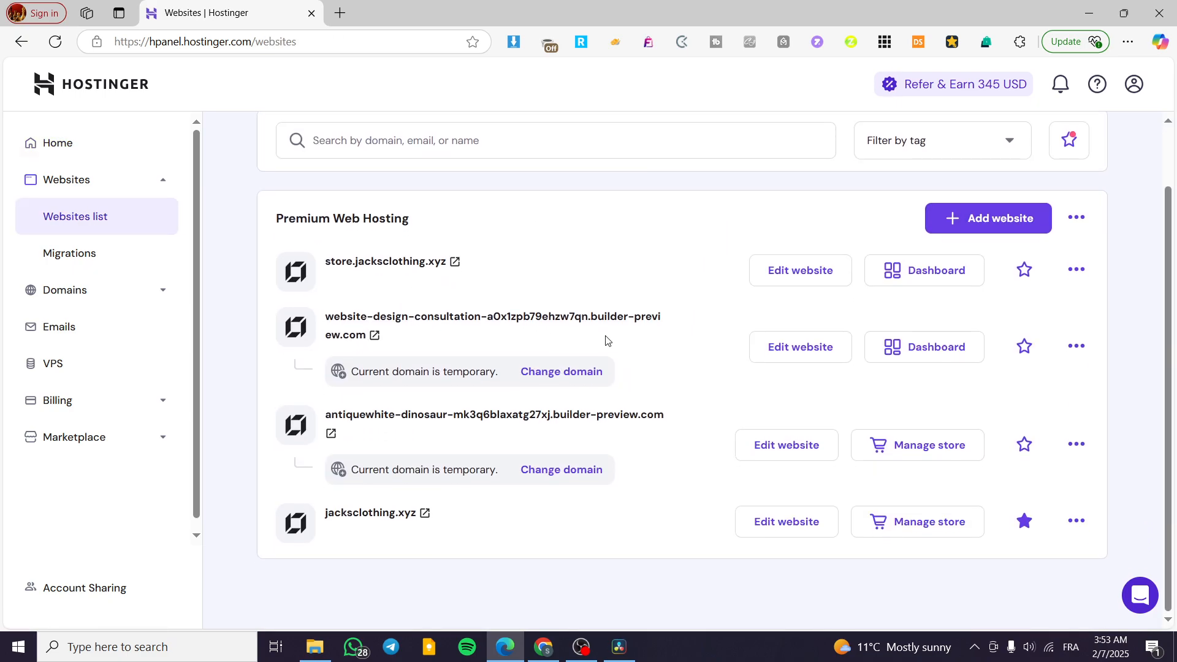
{"action": "left_click", "coordinate": [767, 523]}
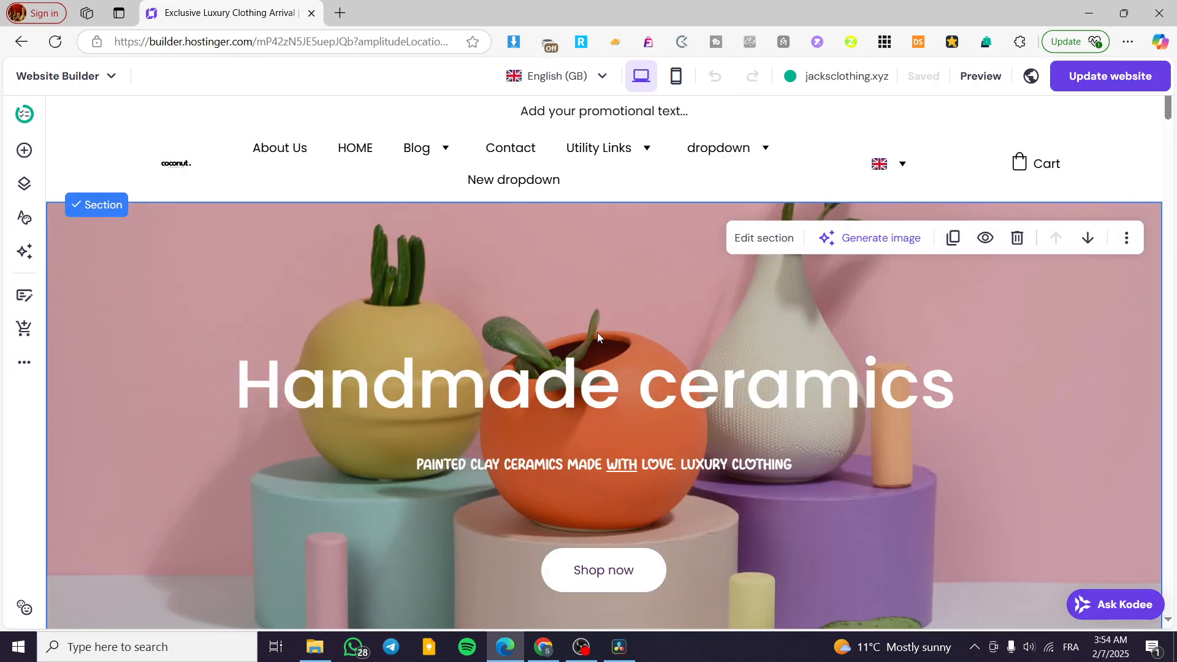
{"action": "scroll", "coordinate": [1054, 362], "scroll_direction": "down", "scroll_amount": 3}
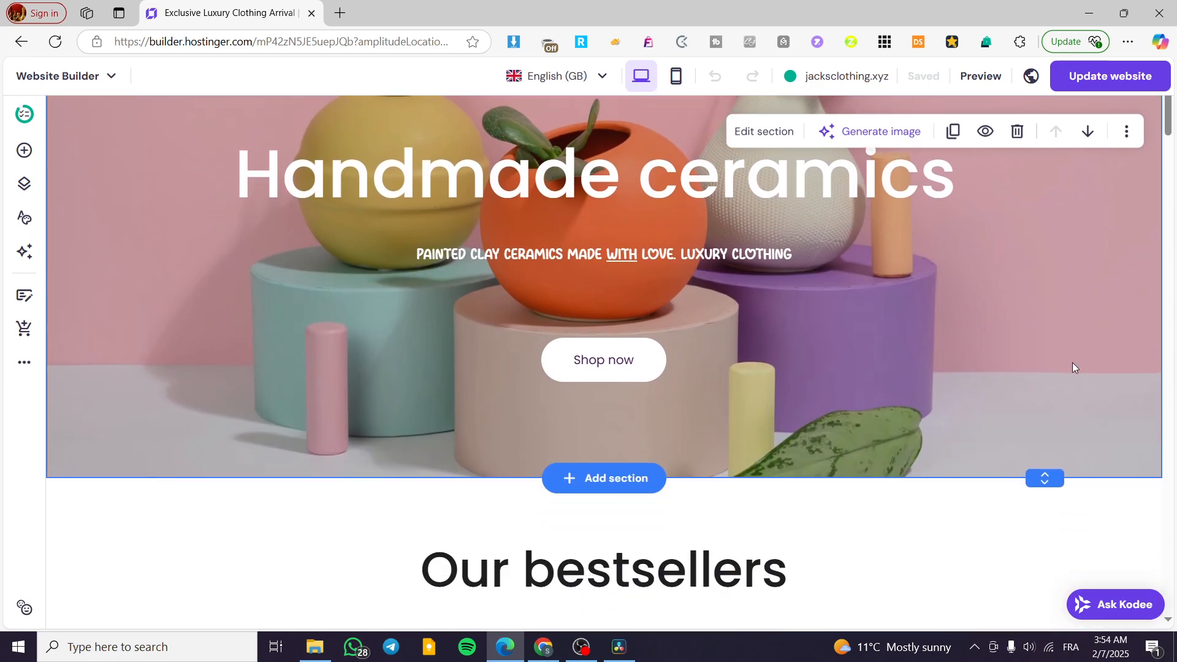
{"action": "scroll", "coordinate": [1072, 365], "scroll_direction": "down", "scroll_amount": 1}
{"action": "scroll", "coordinate": [877, 398], "scroll_direction": "up", "scroll_amount": 2}
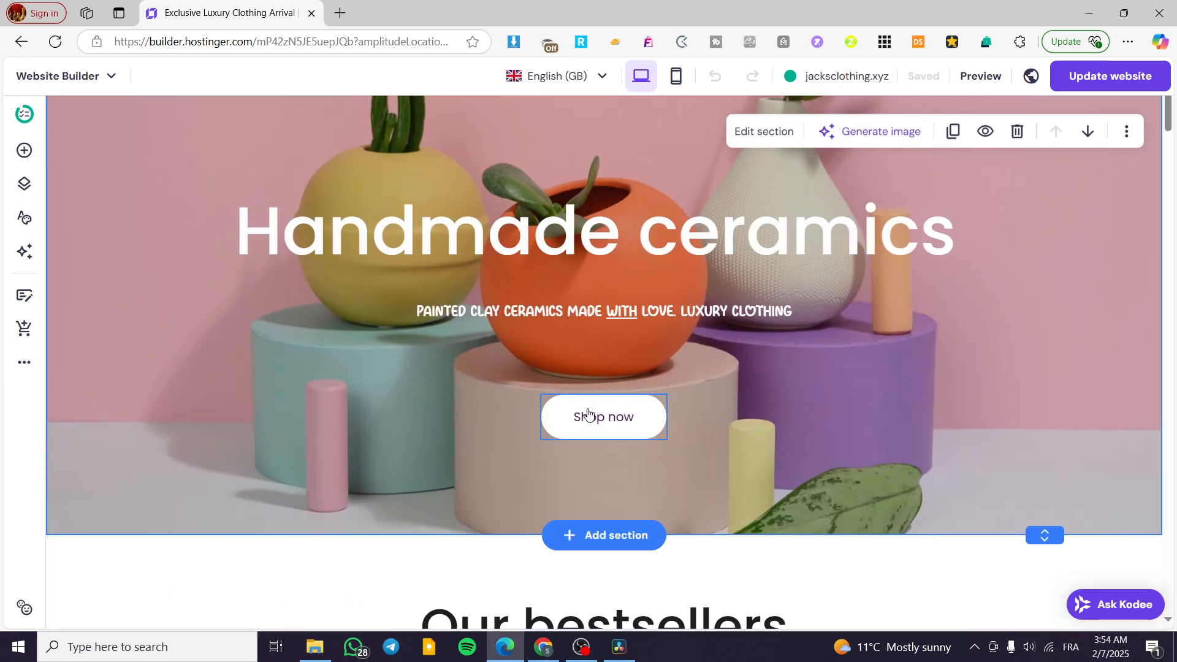
{"action": "scroll", "coordinate": [587, 412], "scroll_direction": "up", "scroll_amount": 2}
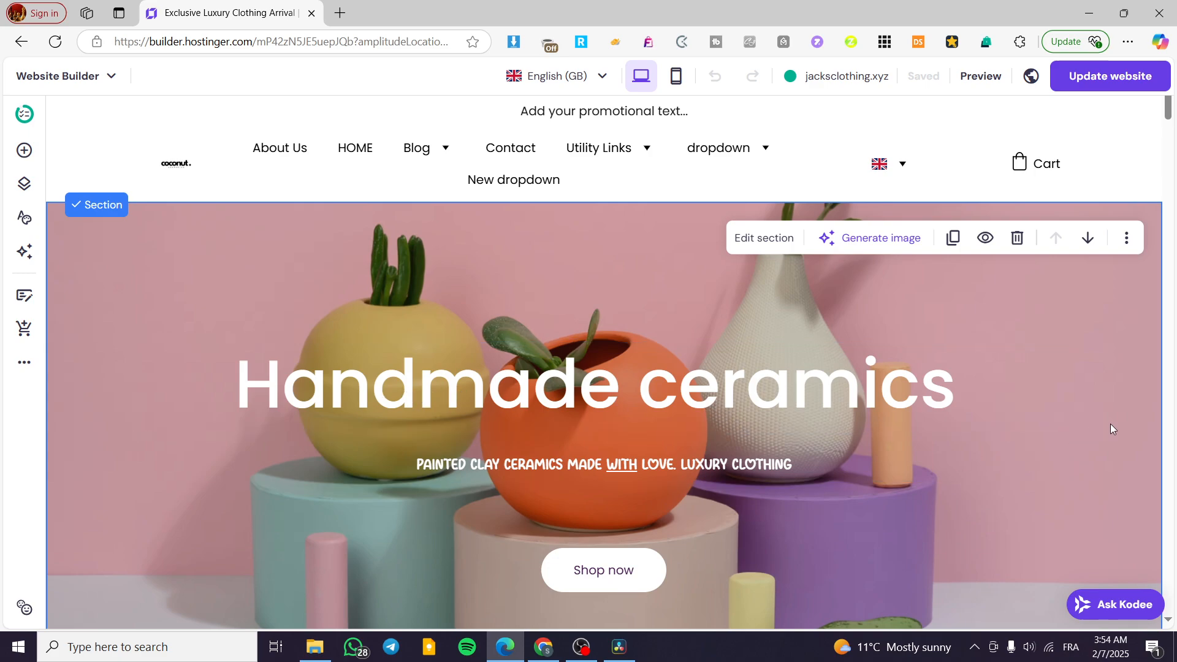
{"action": "scroll", "coordinate": [1109, 423], "scroll_direction": "down", "scroll_amount": 3}
{"action": "scroll", "coordinate": [951, 391], "scroll_direction": "up", "scroll_amount": 3}
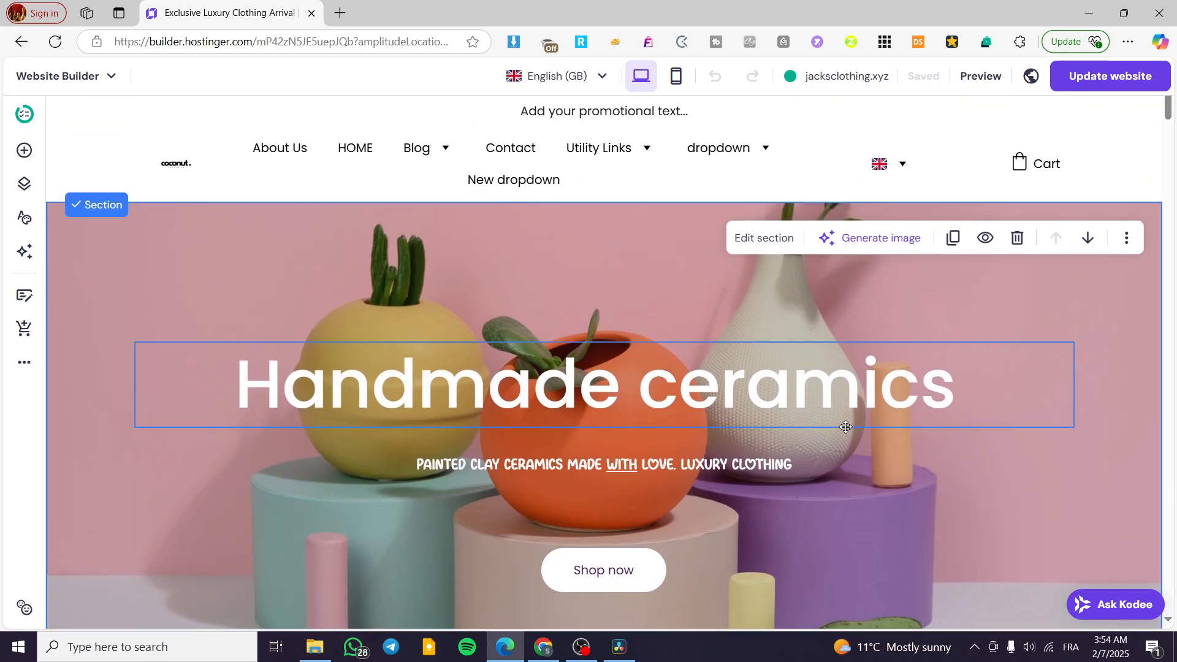
- Set the font size of the "Handmade ceramics" hero heading to 32
{"action": "left_click", "coordinate": [567, 417]}
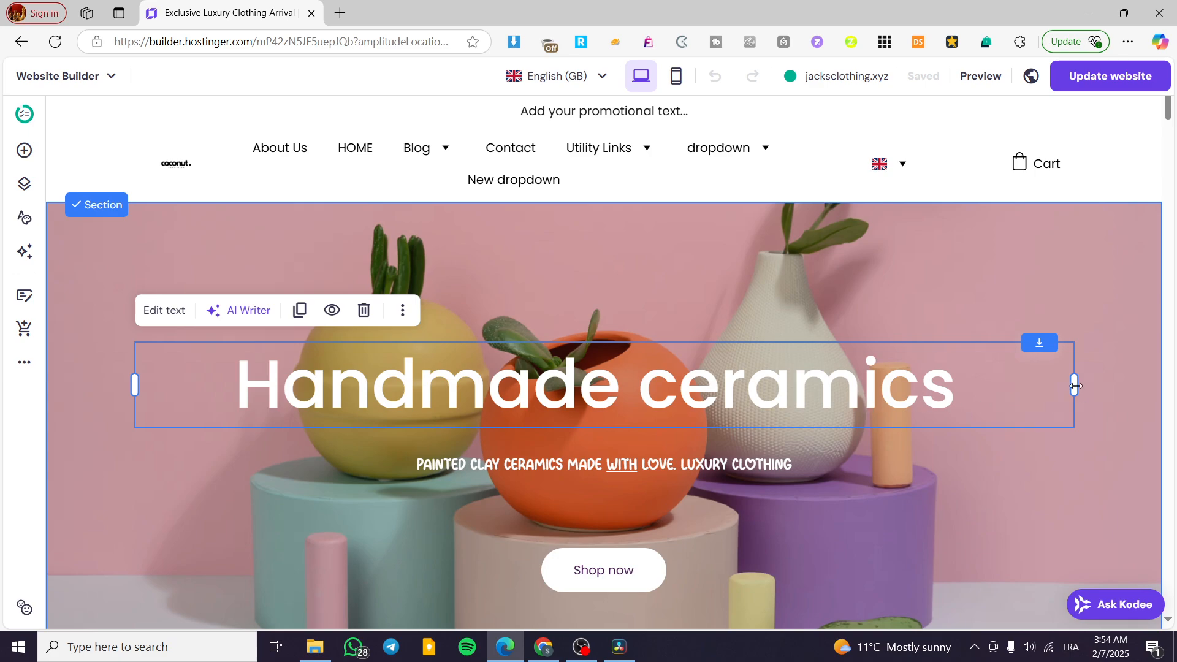
{"action": "mouse_move", "coordinate": [1075, 386]}
{"action": "left_mouse_down"}
{"action": "mouse_move", "coordinate": [951, 384]}
{"action": "mouse_move", "coordinate": [738, 423]}
{"action": "mouse_move", "coordinate": [1075, 386]}
{"action": "left_mouse_up"}
{"action": "left_click", "coordinate": [144, 318]}
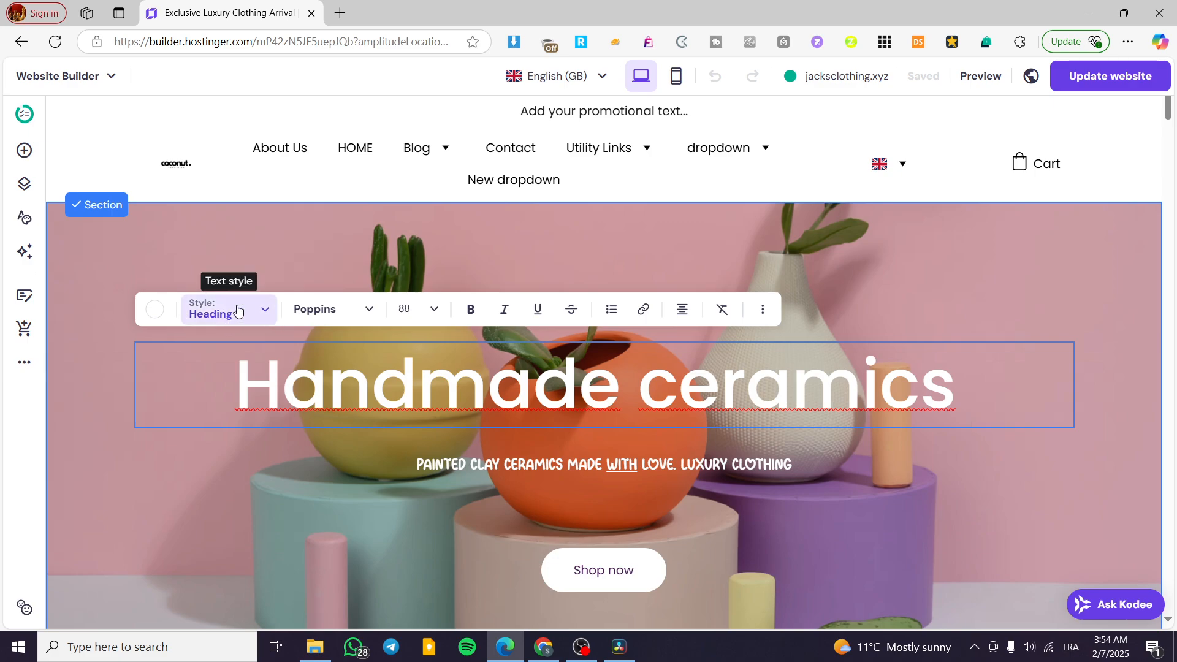
{"action": "left_click", "coordinate": [435, 313]}
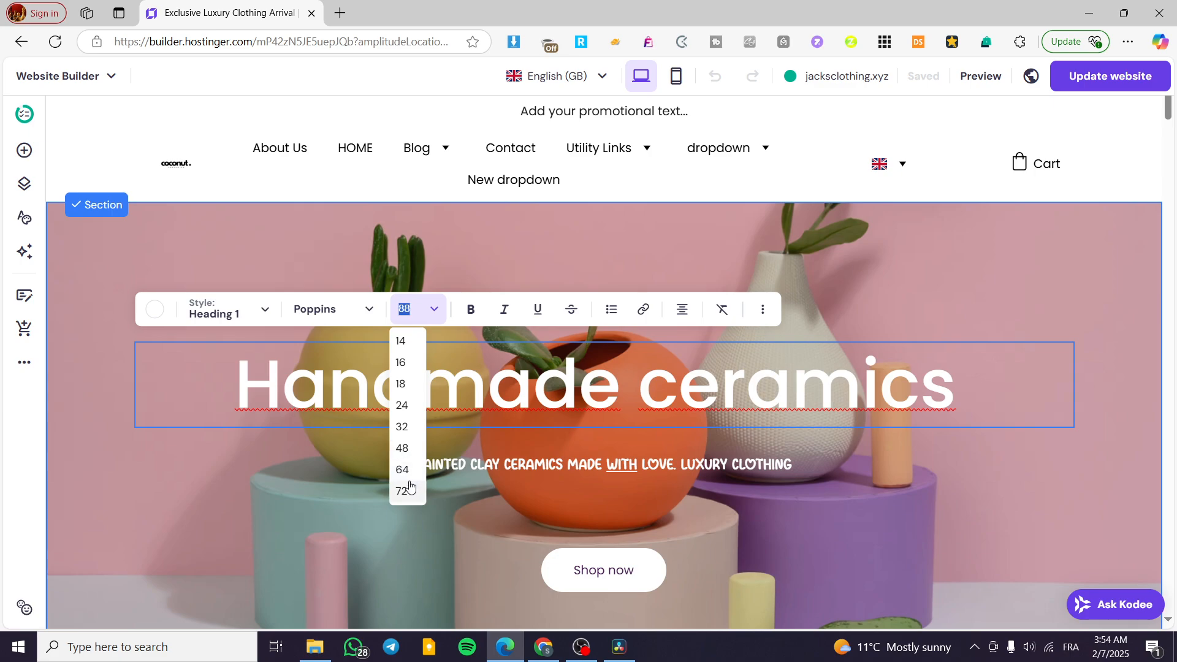
{"action": "scroll", "coordinate": [408, 476], "scroll_direction": "down", "scroll_amount": 1}
{"action": "left_click", "coordinate": [412, 351]}
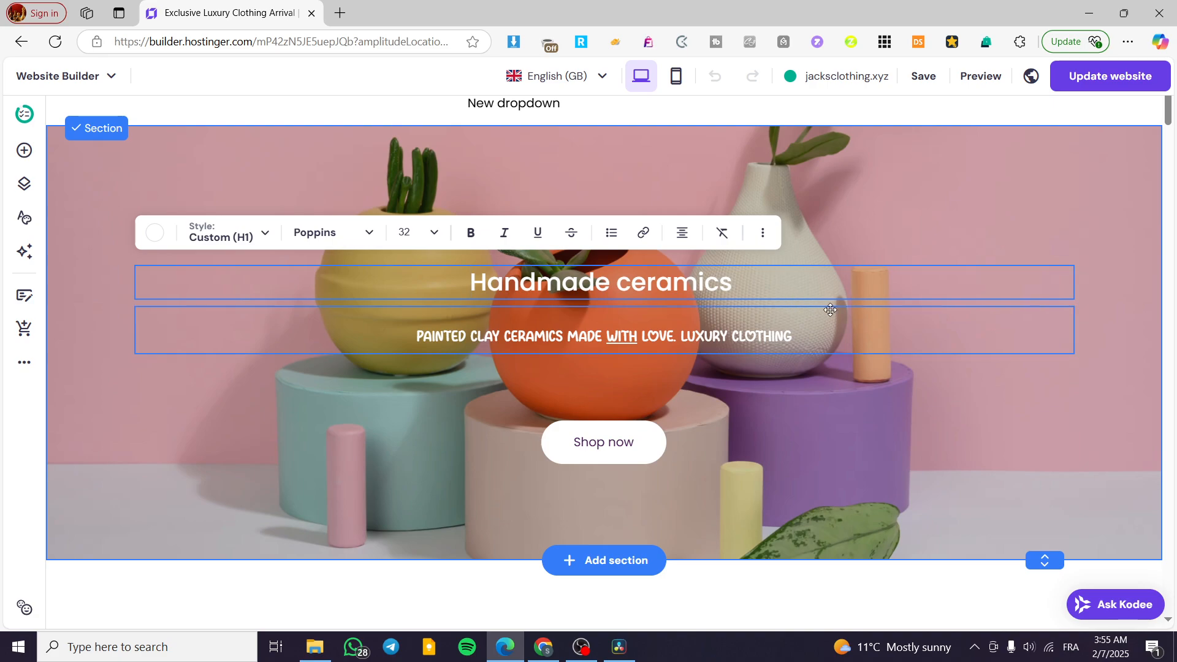
- Set the font size of the "Handmade ceramics" hero heading to 48
{"action": "scroll", "coordinate": [738, 329], "scroll_direction": "up", "scroll_amount": 1}
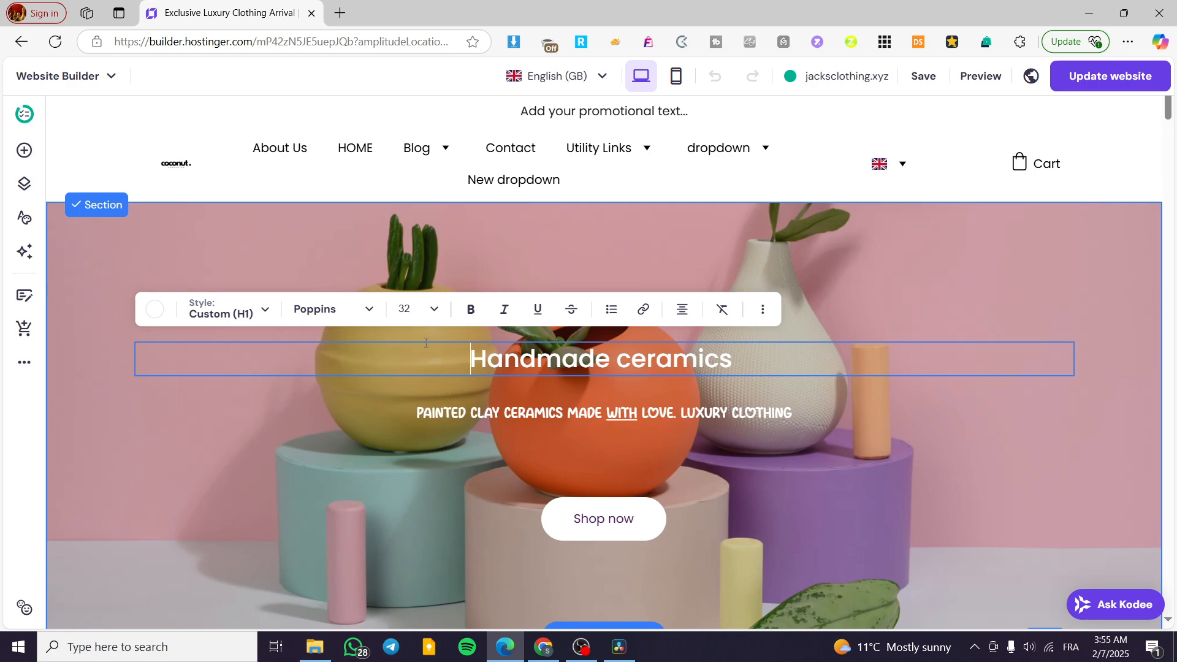
{"action": "left_click", "coordinate": [429, 312]}
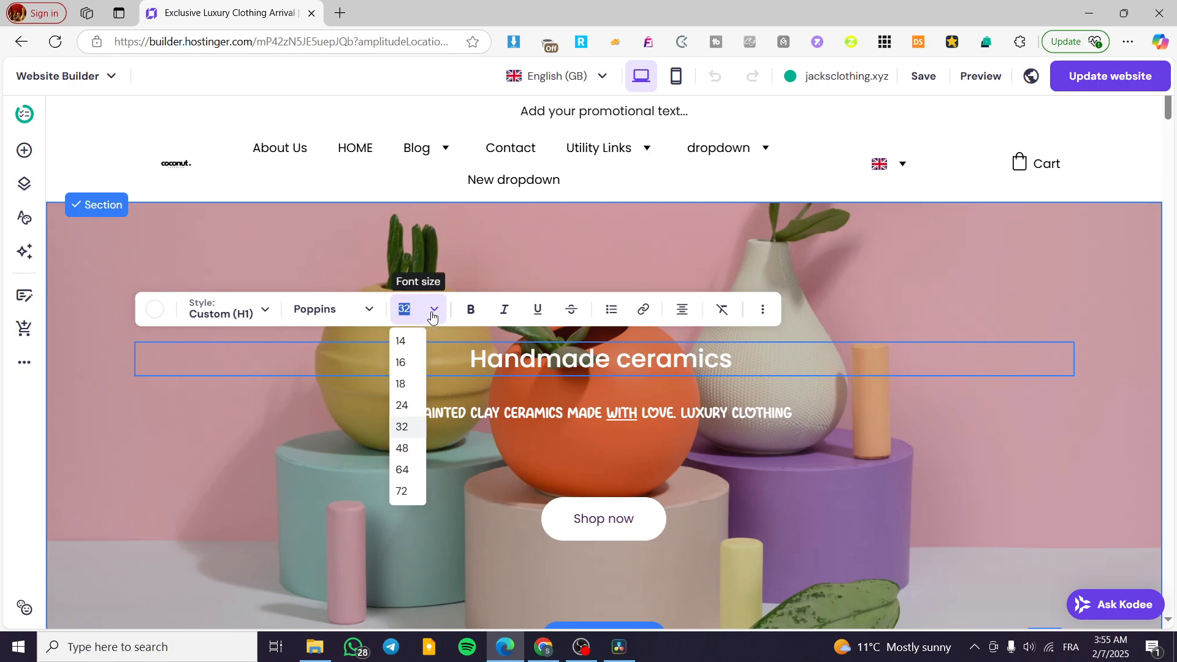
{"action": "left_click", "coordinate": [403, 448]}
{"action": "left_click", "coordinate": [969, 426]}
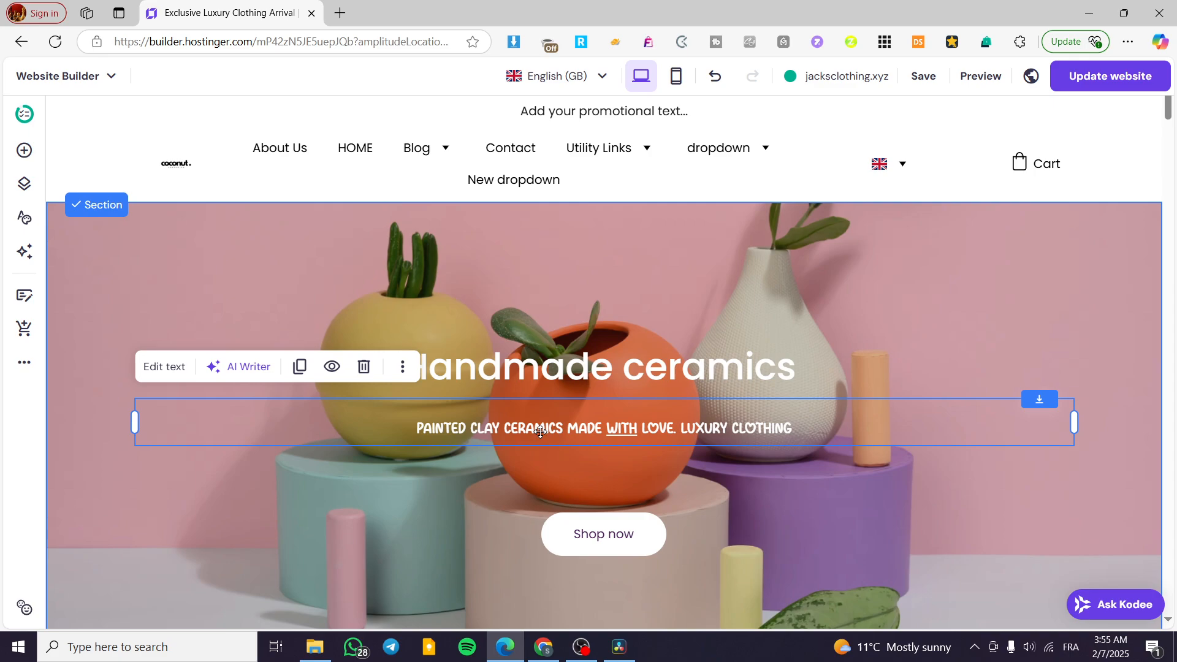
{"action": "left_click", "coordinate": [164, 366]}
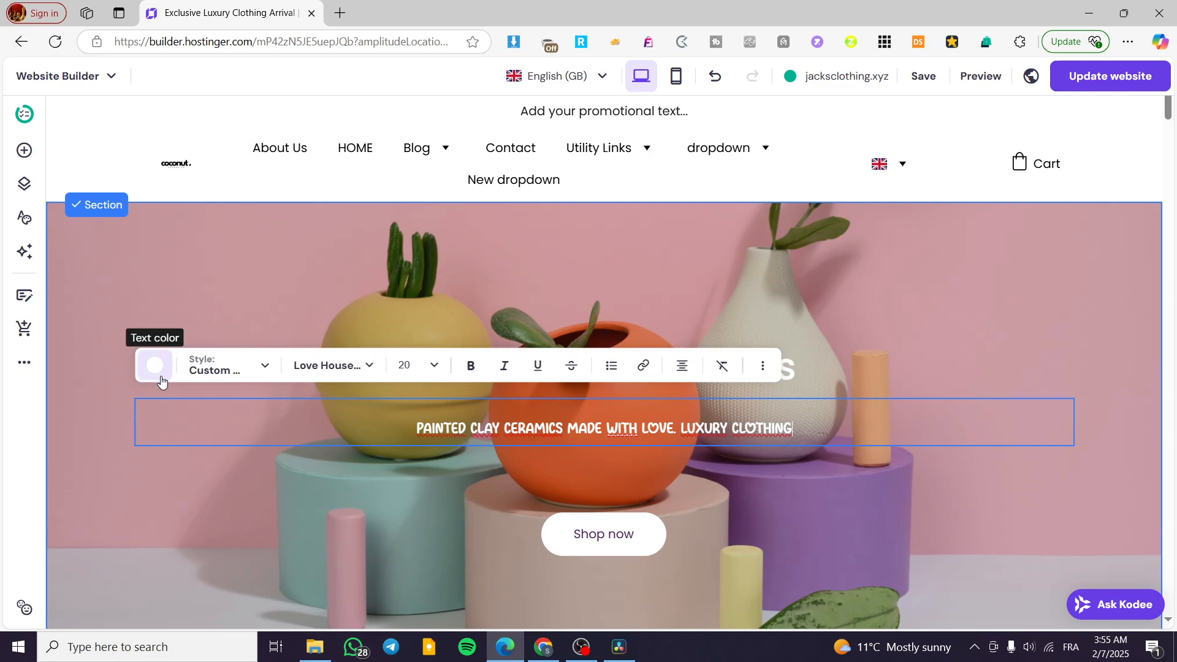
{"action": "key", "text": "Escape"}
- Resize the hero section's "Shop now" button so it is slightly narrower and shorter, and deselect it
{"action": "left_click", "coordinate": [607, 542]}
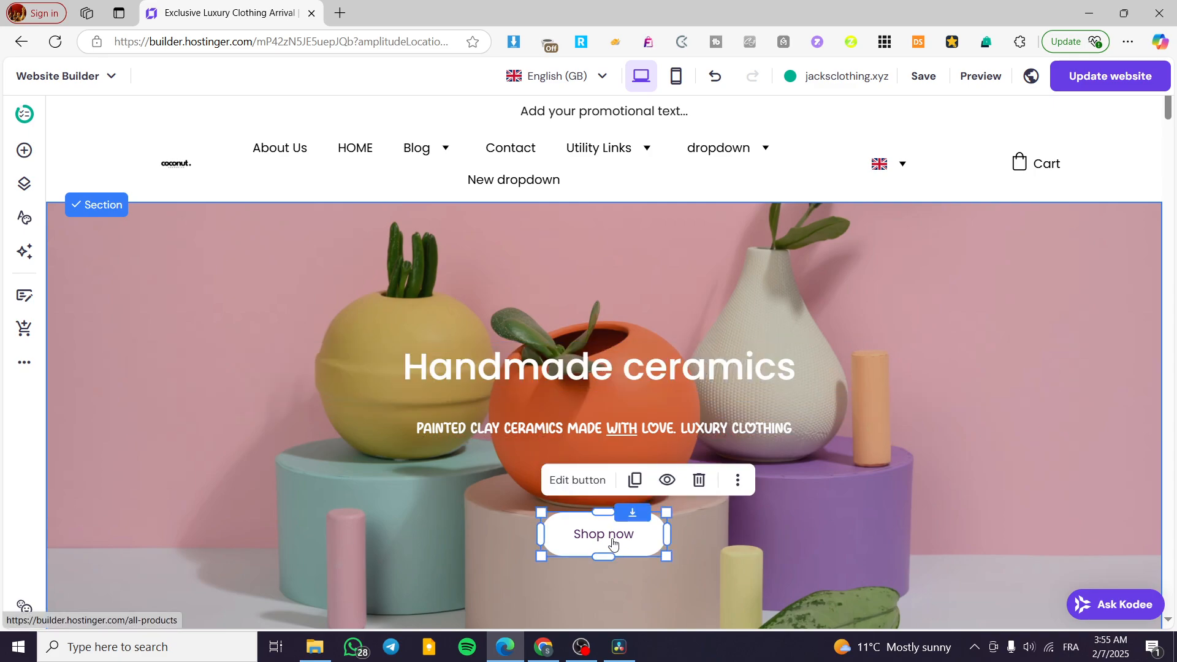
{"action": "left_click_drag", "start_coordinate": [666, 558], "coordinate": [670, 531]}
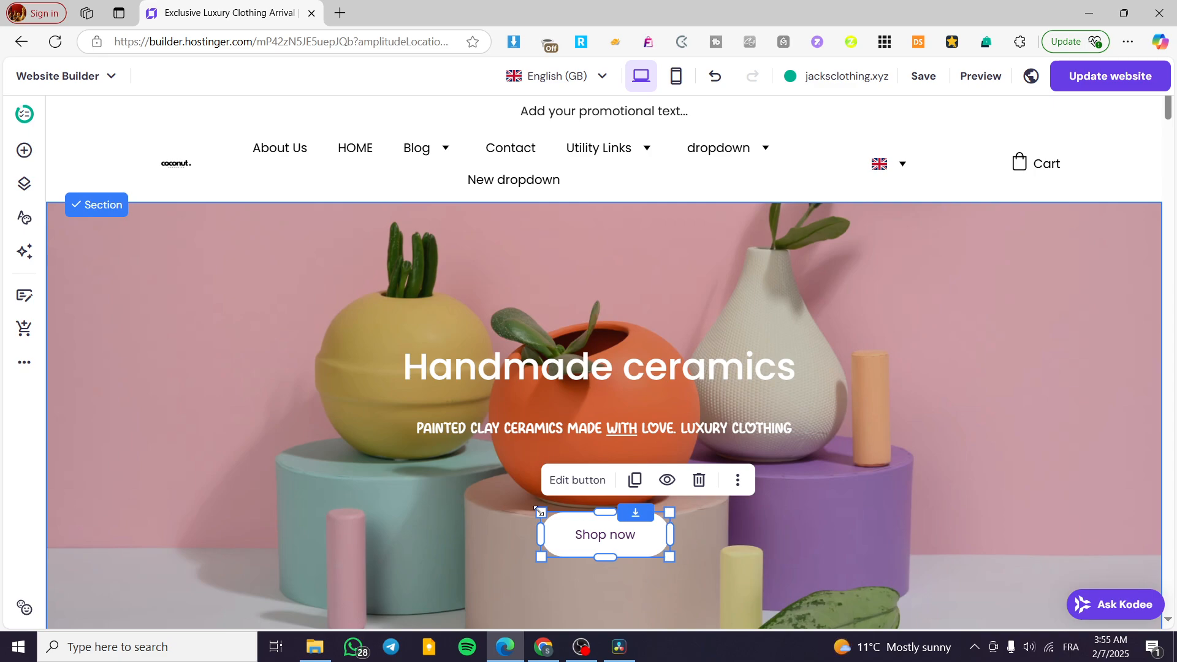
{"action": "left_click_drag", "start_coordinate": [605, 557], "coordinate": [606, 586]}
{"action": "mouse_move", "coordinate": [605, 512]}
{"action": "left_mouse_down"}
{"action": "mouse_move", "coordinate": [608, 448]}
{"action": "mouse_move", "coordinate": [606, 507]}
{"action": "left_mouse_up"}
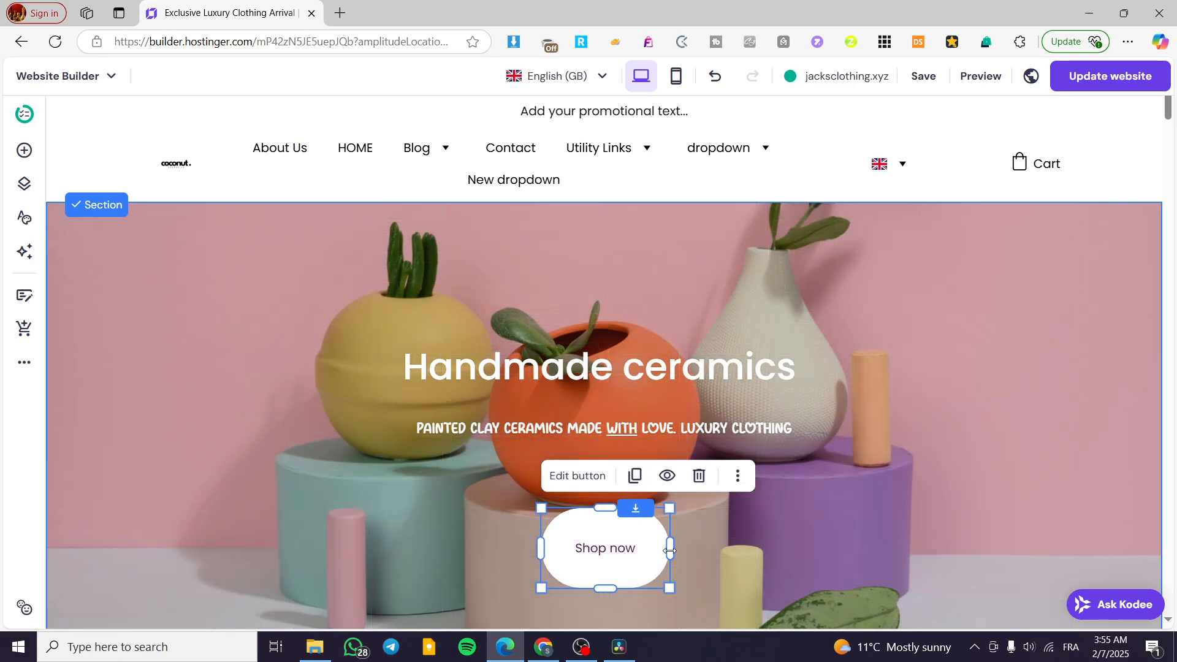
{"action": "mouse_move", "coordinate": [670, 548]}
{"action": "left_mouse_down"}
{"action": "mouse_move", "coordinate": [835, 546]}
{"action": "mouse_move", "coordinate": [643, 564]}
{"action": "mouse_move", "coordinate": [688, 582]}
{"action": "mouse_move", "coordinate": [703, 558]}
{"action": "mouse_move", "coordinate": [654, 543]}
{"action": "left_mouse_up"}
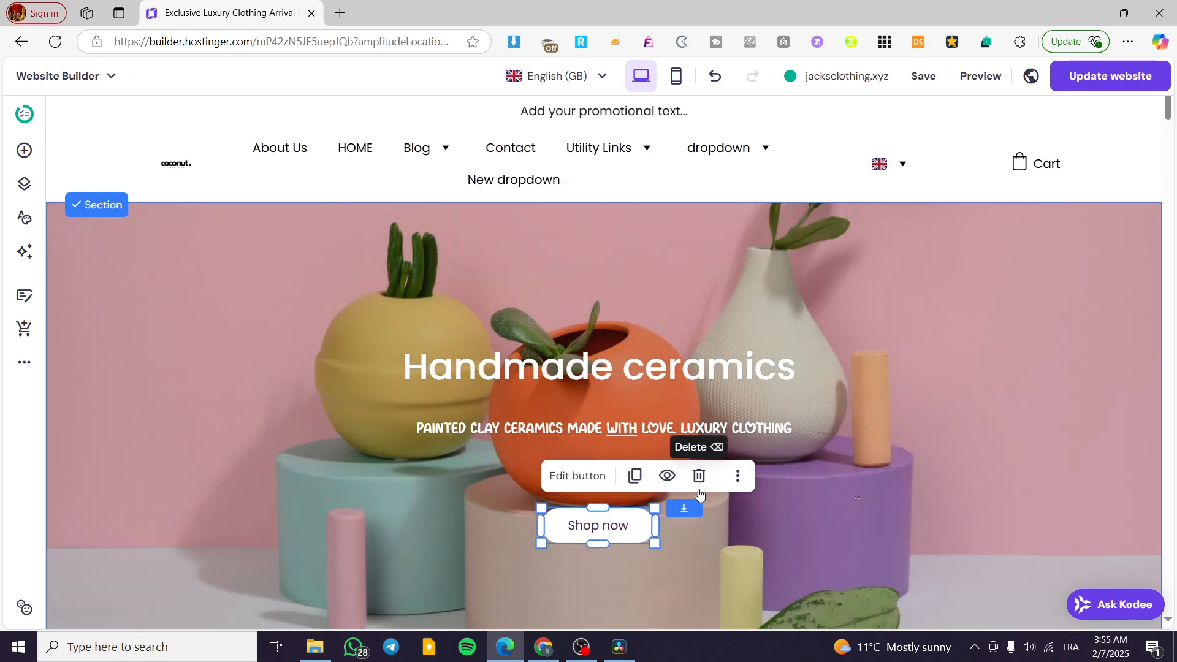
{"action": "left_click", "coordinate": [870, 497]}
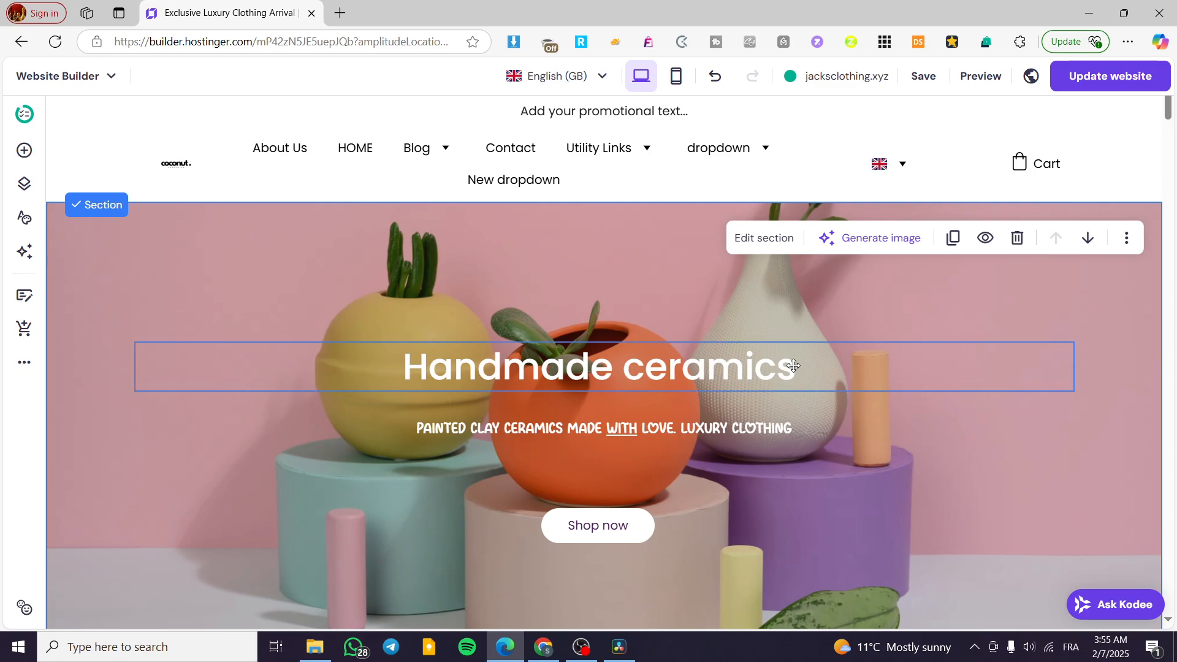
- Widen the image above "About Mina" so that it extends under the neighbouring "Sustainability" image
{"action": "scroll", "coordinate": [584, 343], "scroll_direction": "down", "scroll_amount": 6}
{"action": "left_click", "coordinate": [568, 358]}
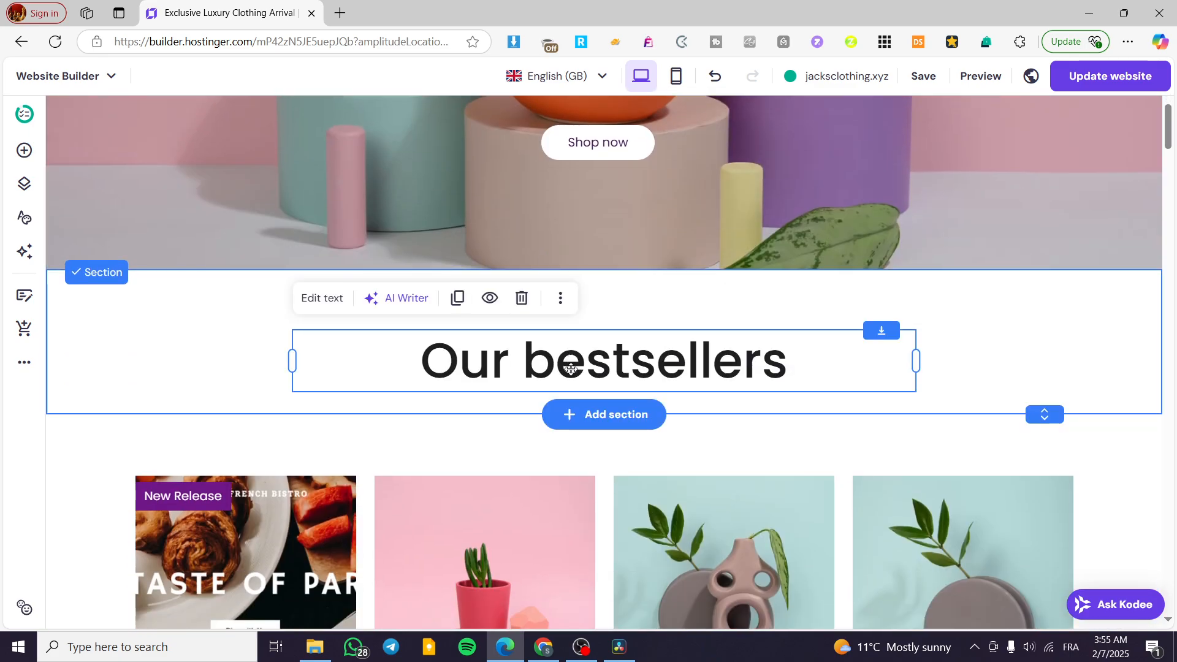
{"action": "scroll", "coordinate": [568, 359], "scroll_direction": "down", "scroll_amount": 3}
{"action": "scroll", "coordinate": [328, 429], "scroll_direction": "down", "scroll_amount": 10}
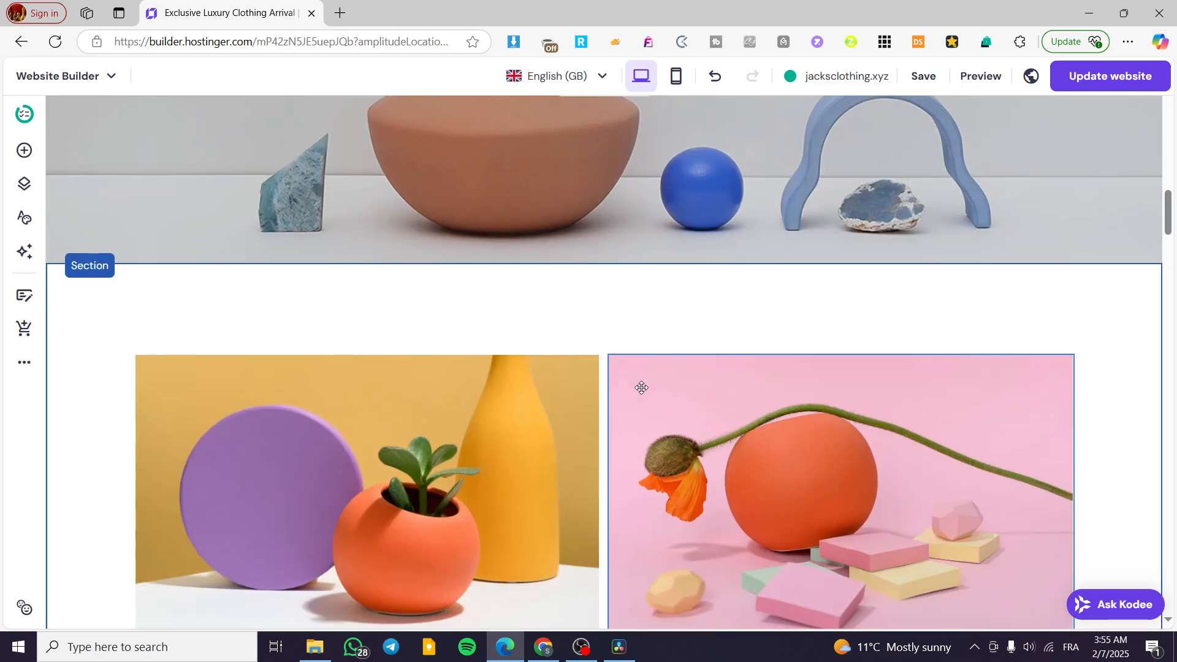
{"action": "scroll", "coordinate": [641, 387], "scroll_direction": "down", "scroll_amount": 2}
{"action": "left_click", "coordinate": [179, 506]}
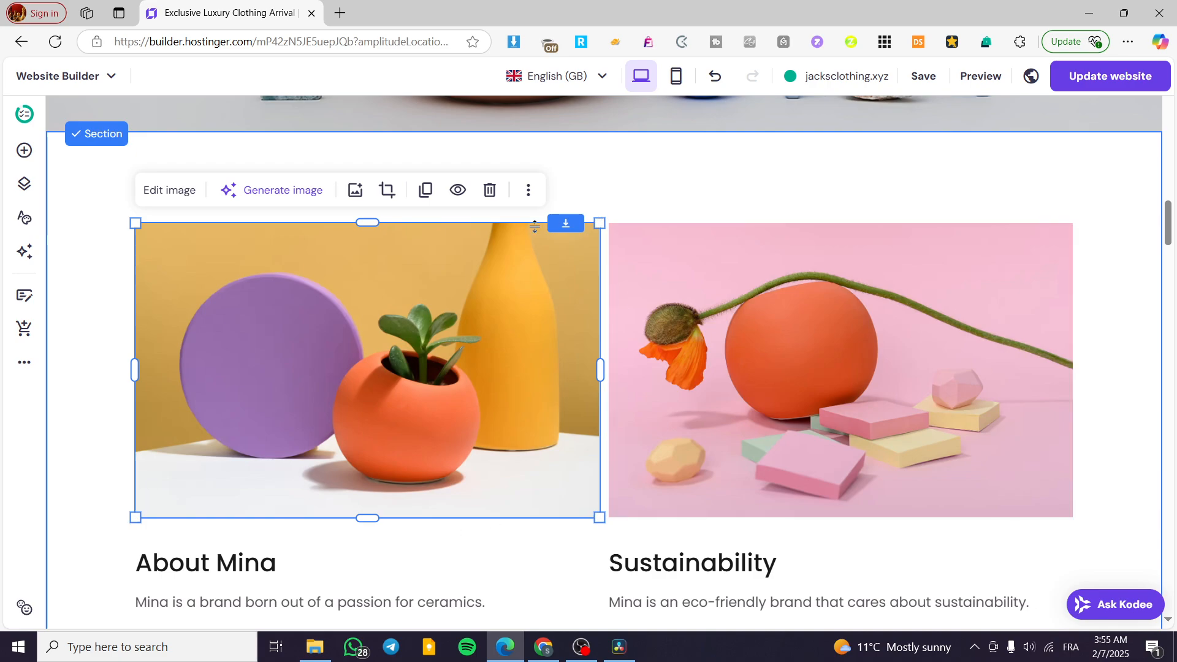
{"action": "mouse_move", "coordinate": [594, 520]}
{"action": "left_mouse_down"}
{"action": "mouse_move", "coordinate": [270, 307]}
{"action": "mouse_move", "coordinate": [594, 509]}
{"action": "left_mouse_up"}
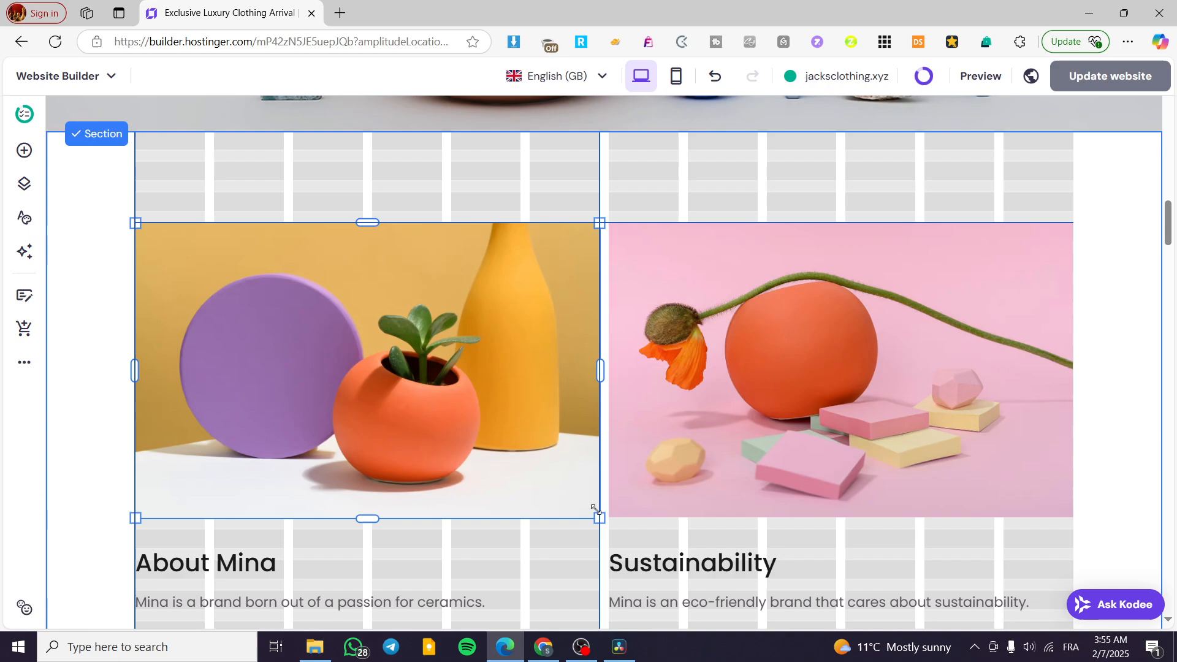
{"action": "left_click_drag", "start_coordinate": [600, 371], "coordinate": [857, 371]}
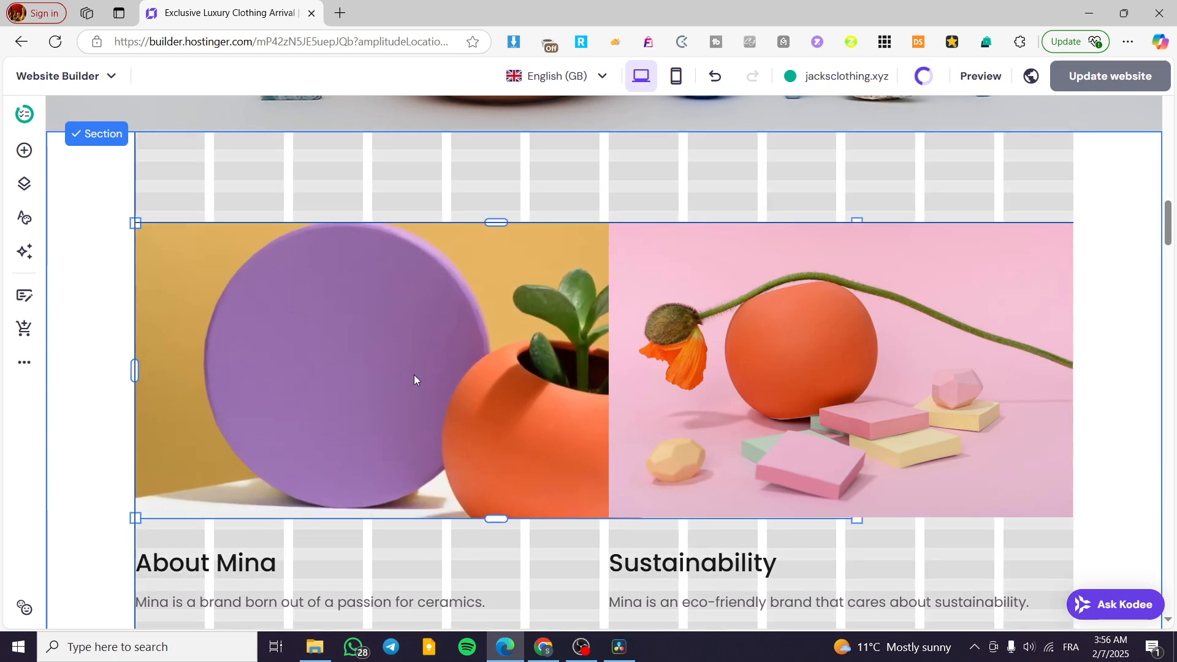
- Resize the image above "About Mina" so it fills only its own column beside the "Sustainability" image
{"action": "left_click", "coordinate": [265, 380]}
{"action": "left_click_drag", "start_coordinate": [498, 386], "coordinate": [464, 384]}
{"action": "left_click_drag", "start_coordinate": [136, 375], "coordinate": [189, 385]}
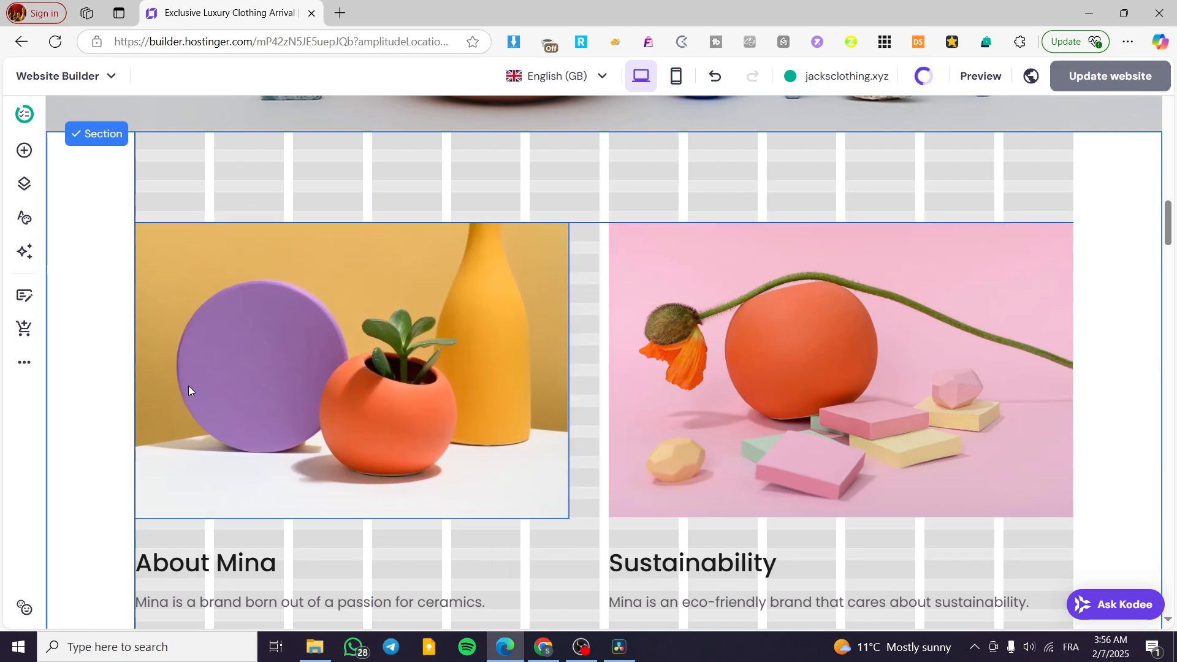
{"action": "left_click_drag", "start_coordinate": [565, 378], "coordinate": [600, 378]}
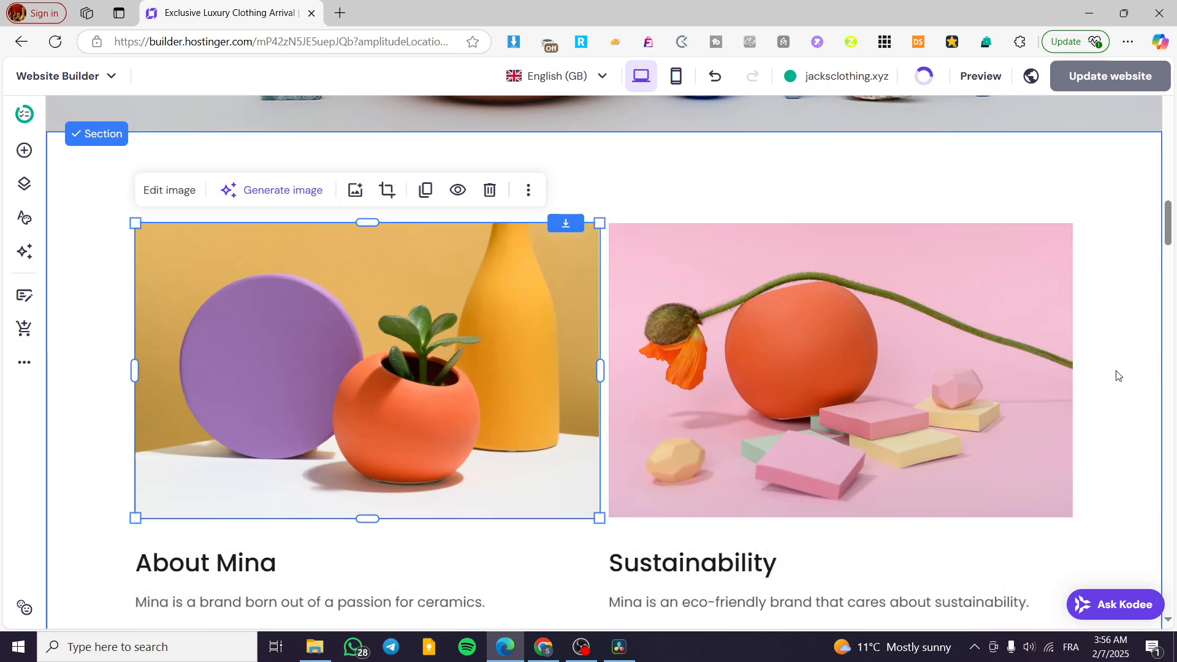
{"action": "left_click", "coordinate": [774, 190]}
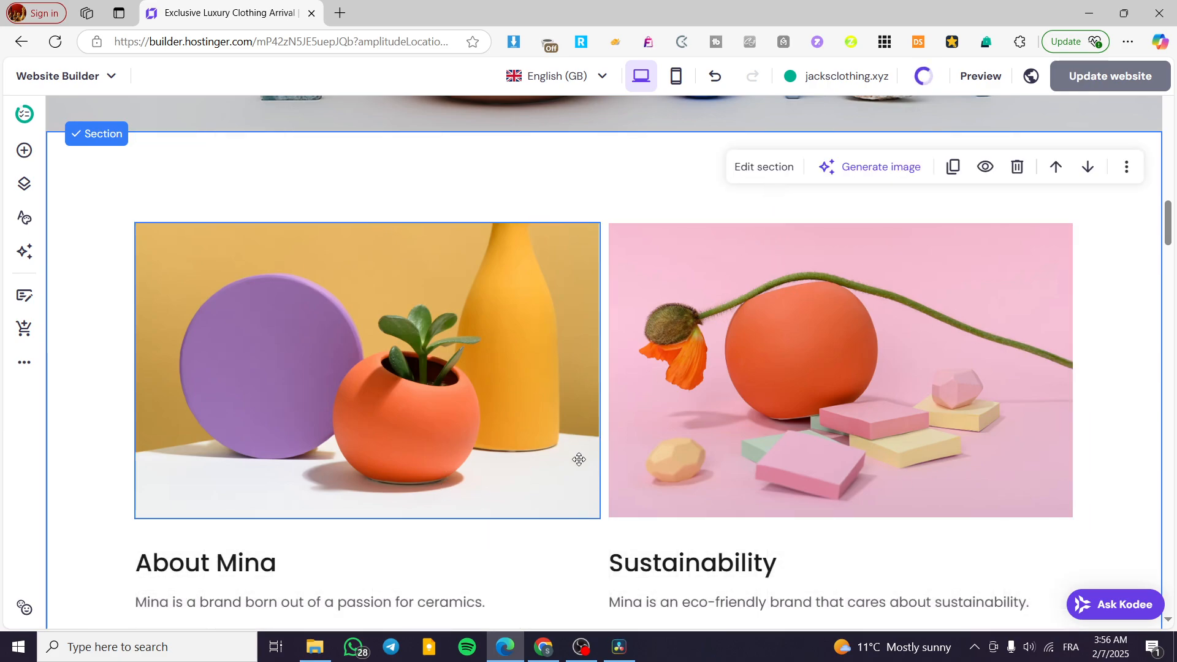
{"action": "left_click", "coordinate": [802, 364]}
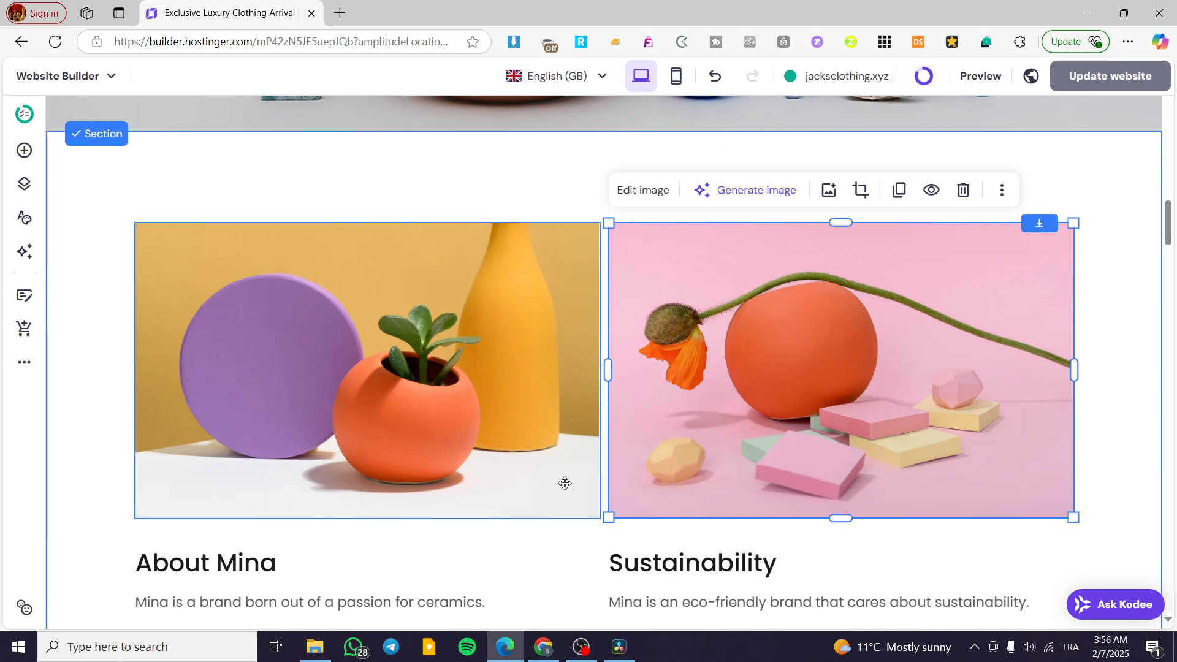
- Add a blank section between the hero section and "Our bestsellers", and adjust its height
{"action": "scroll", "coordinate": [554, 499], "scroll_direction": "up", "scroll_amount": 5}
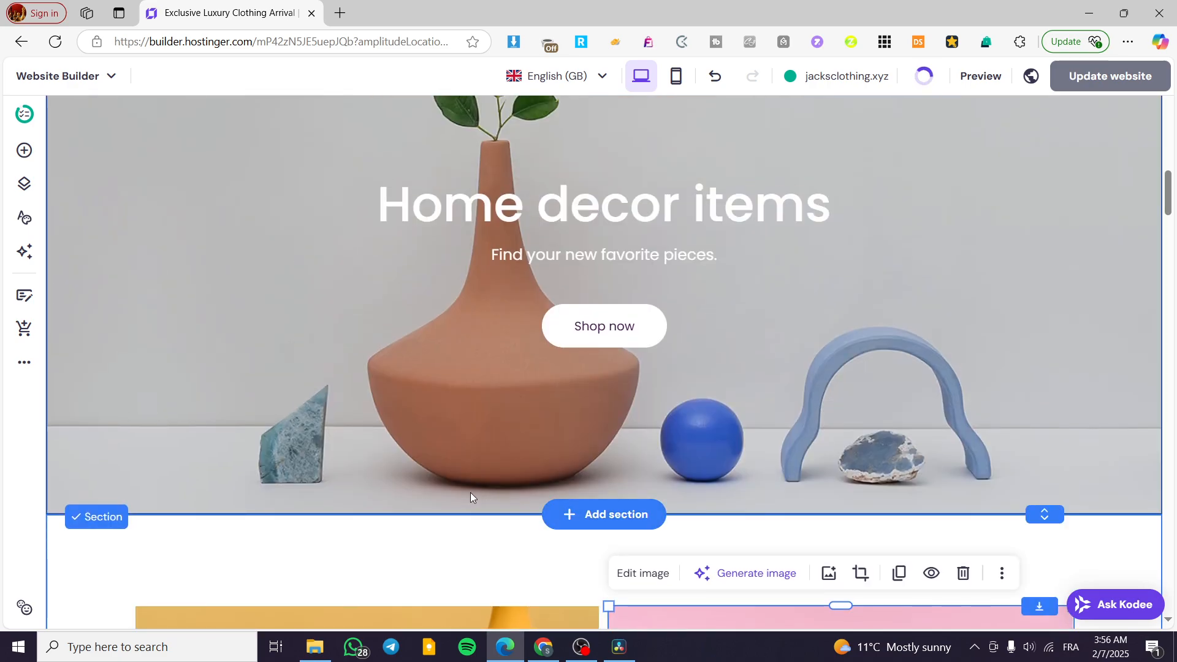
{"action": "scroll", "coordinate": [208, 483], "scroll_direction": "up", "scroll_amount": 15}
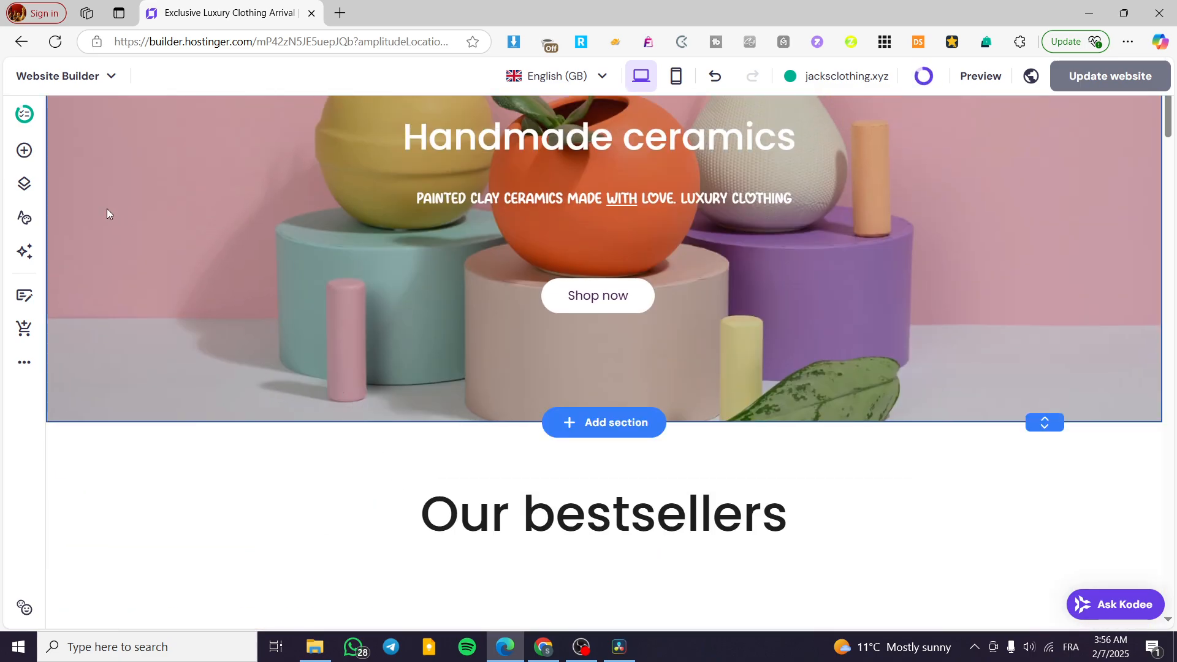
{"action": "left_click", "coordinate": [630, 424]}
{"action": "left_click", "coordinate": [237, 265]}
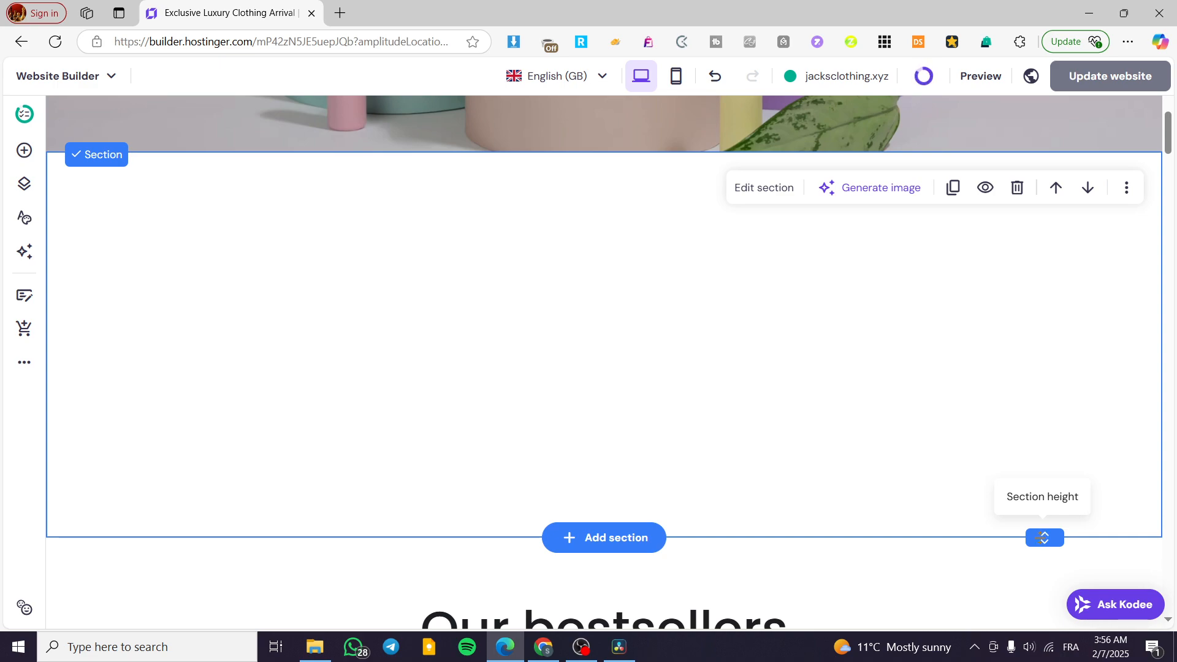
{"action": "left_click_drag", "start_coordinate": [1043, 538], "coordinate": [954, 513]}
- Adjust the height of the "Home decor items" section by moving its lower edge up
{"action": "scroll", "coordinate": [880, 412], "scroll_direction": "down", "scroll_amount": 10}
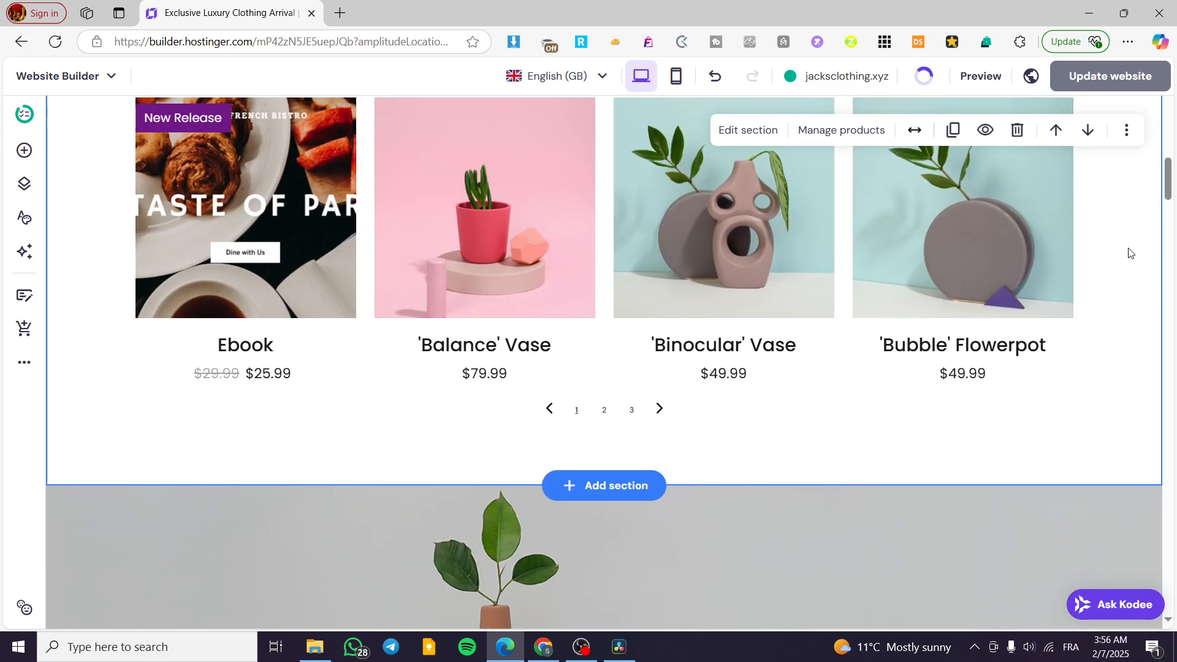
{"action": "scroll", "coordinate": [882, 325], "scroll_direction": "up", "scroll_amount": 5}
{"action": "scroll", "coordinate": [1042, 344], "scroll_direction": "down", "scroll_amount": 5}
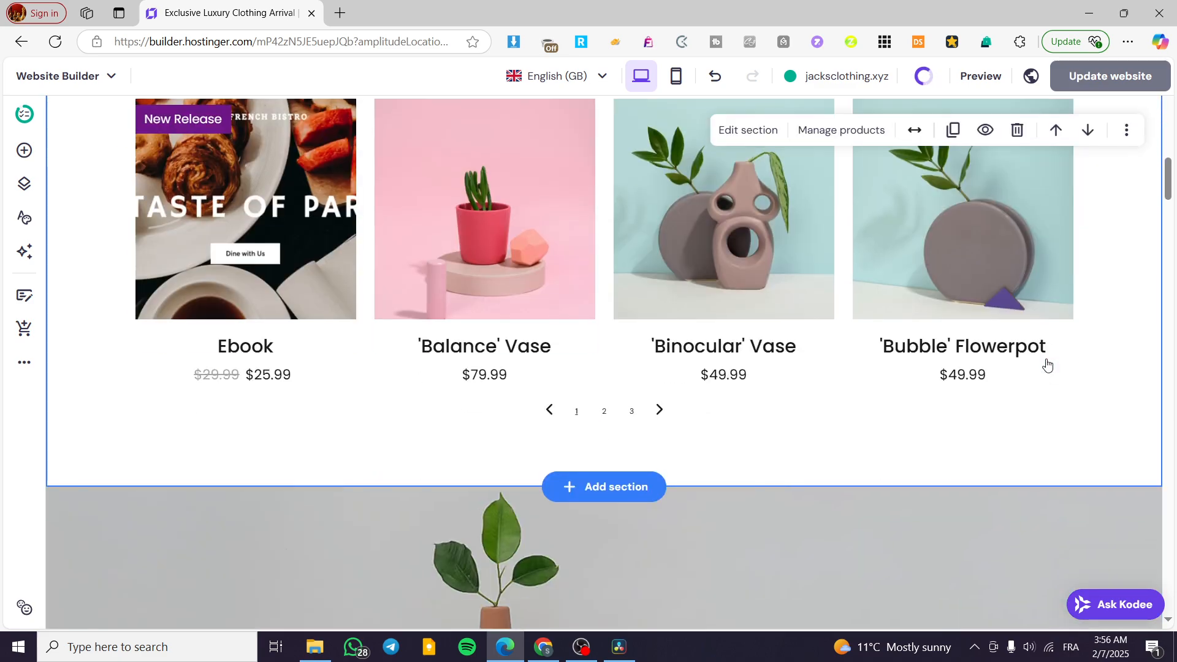
{"action": "scroll", "coordinate": [1047, 365], "scroll_direction": "down", "scroll_amount": 3}
{"action": "scroll", "coordinate": [979, 424], "scroll_direction": "down", "scroll_amount": 7}
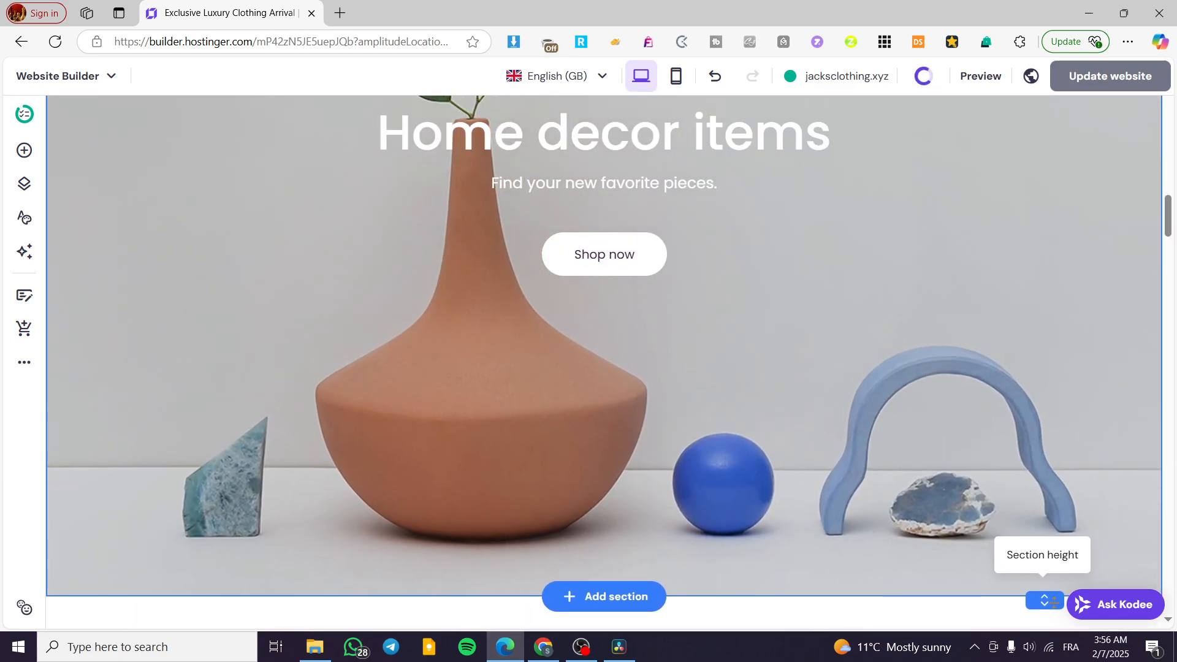
{"action": "left_click_drag", "start_coordinate": [1053, 602], "coordinate": [1042, 475]}
{"action": "scroll", "coordinate": [961, 282], "scroll_direction": "up", "scroll_amount": 10}
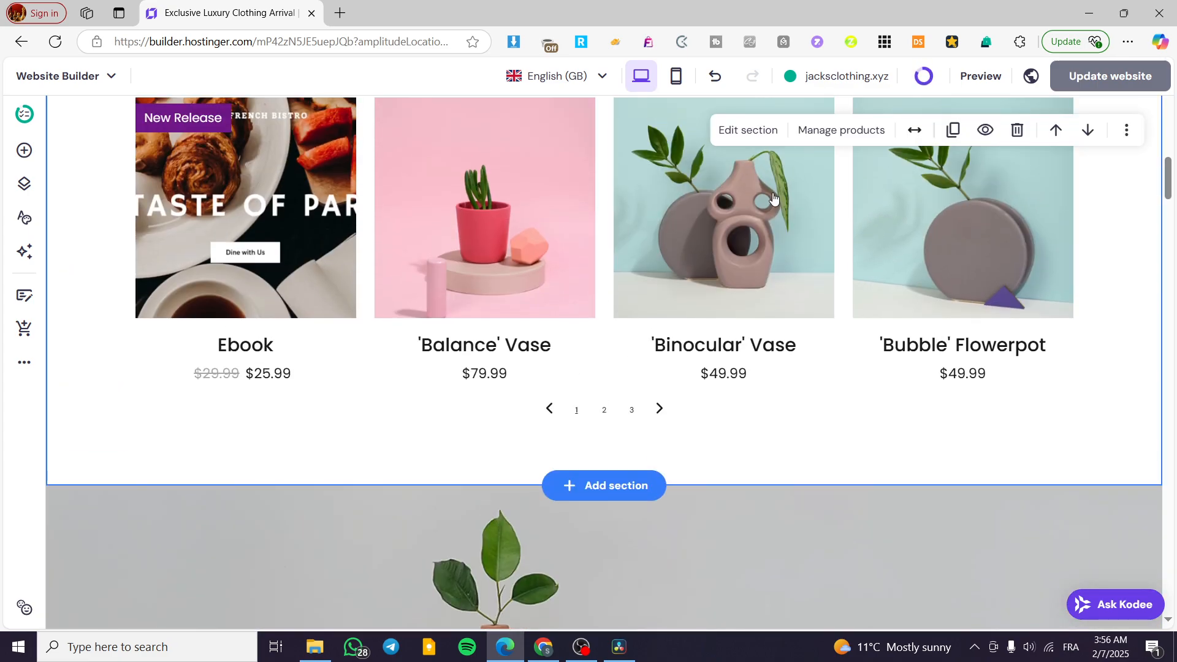